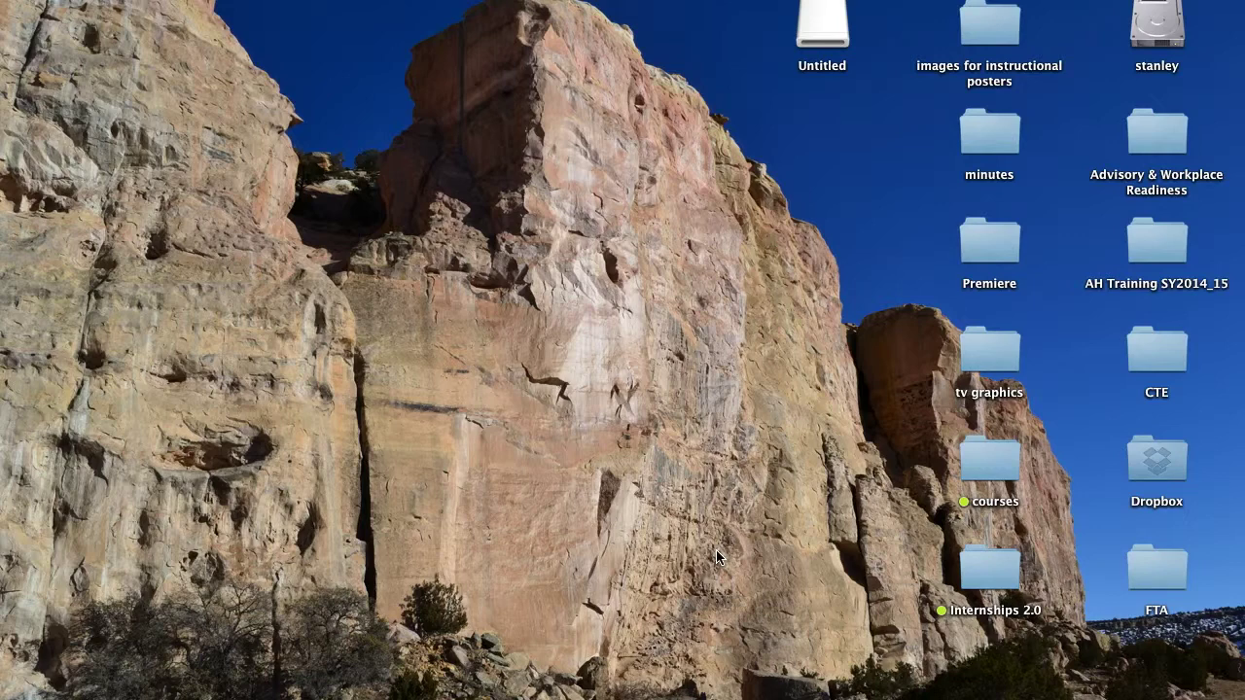
Step: Launch Firefox and load dropbox.com in place of the NPR home page
{"action": "mouse_move", "coordinate": [439, 692]}
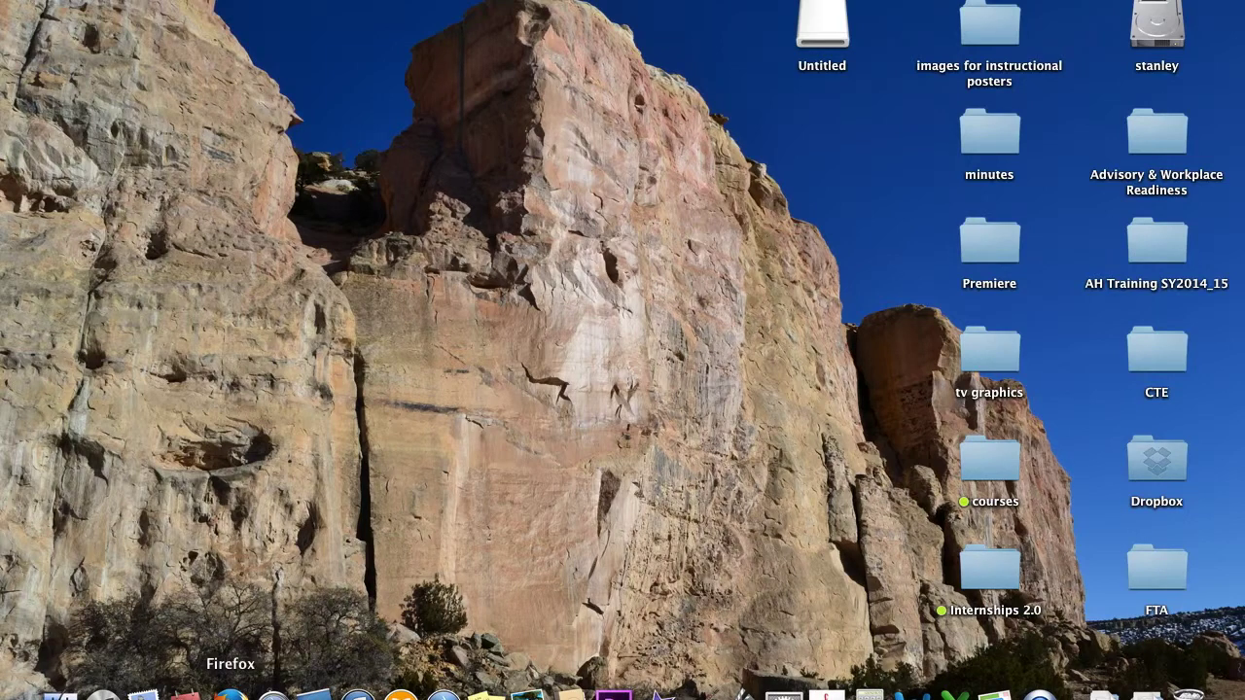
{"action": "left_click", "coordinate": [230, 692]}
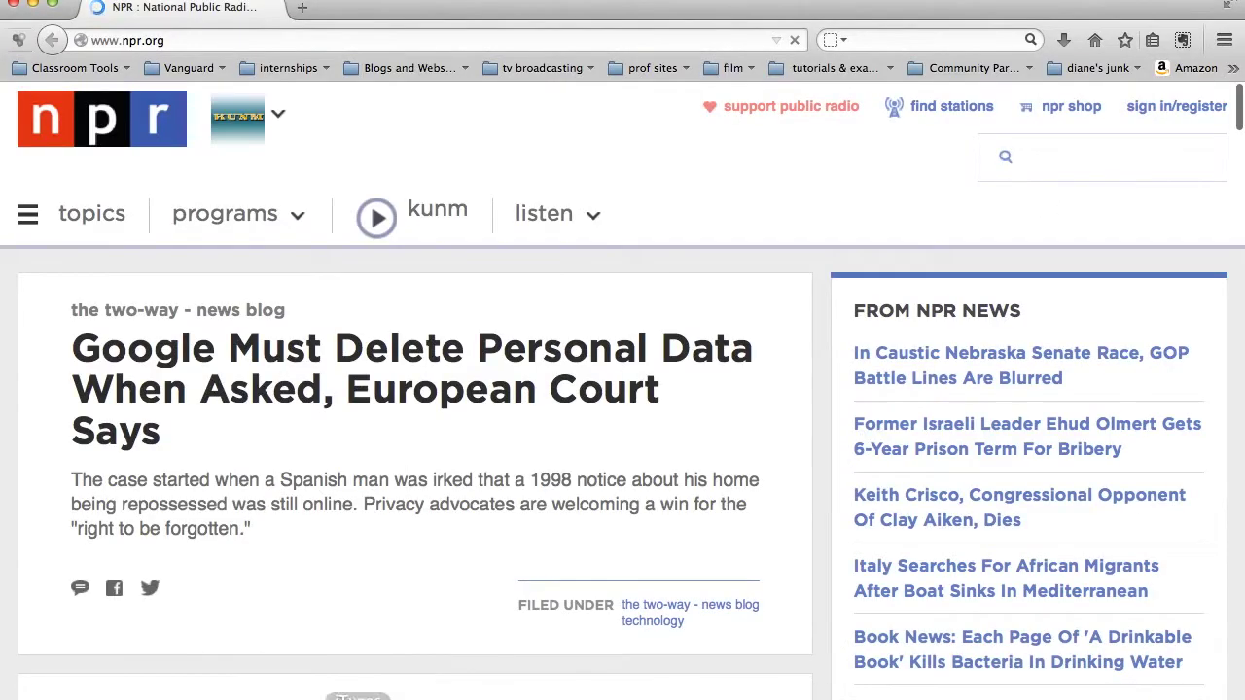
{"action": "left_click", "coordinate": [185, 40]}
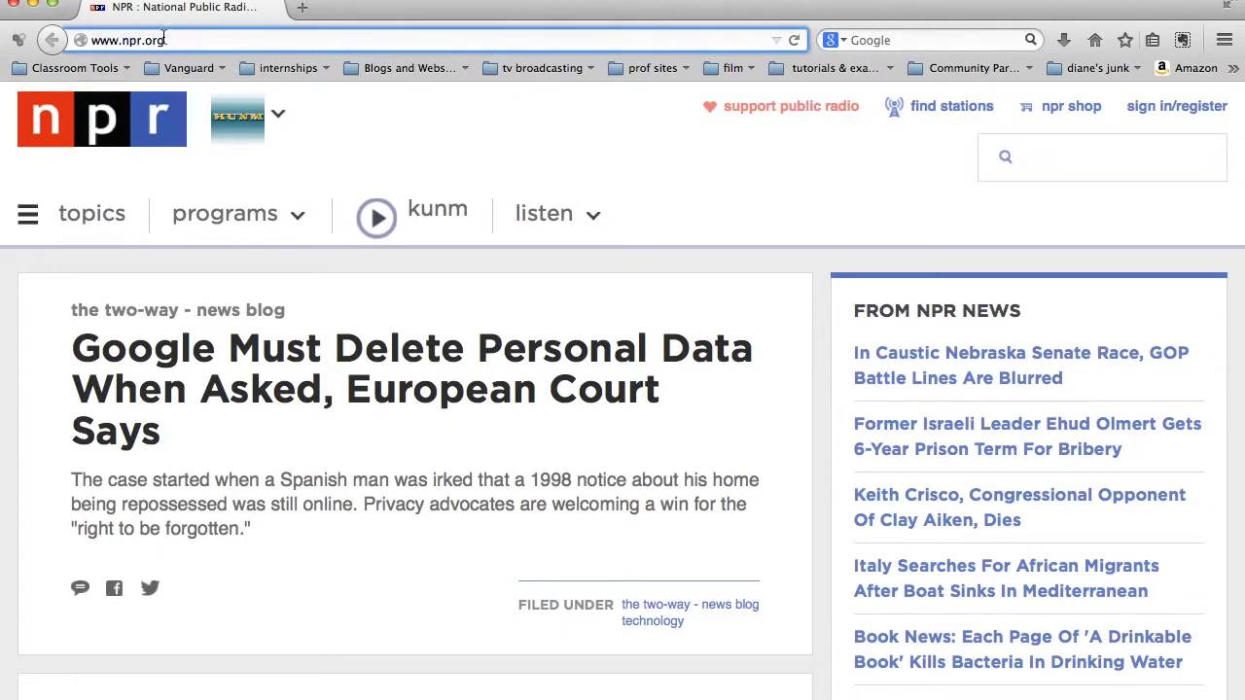
{"action": "key", "text": "super+a"}
{"action": "type", "text": "dropbox.com"}
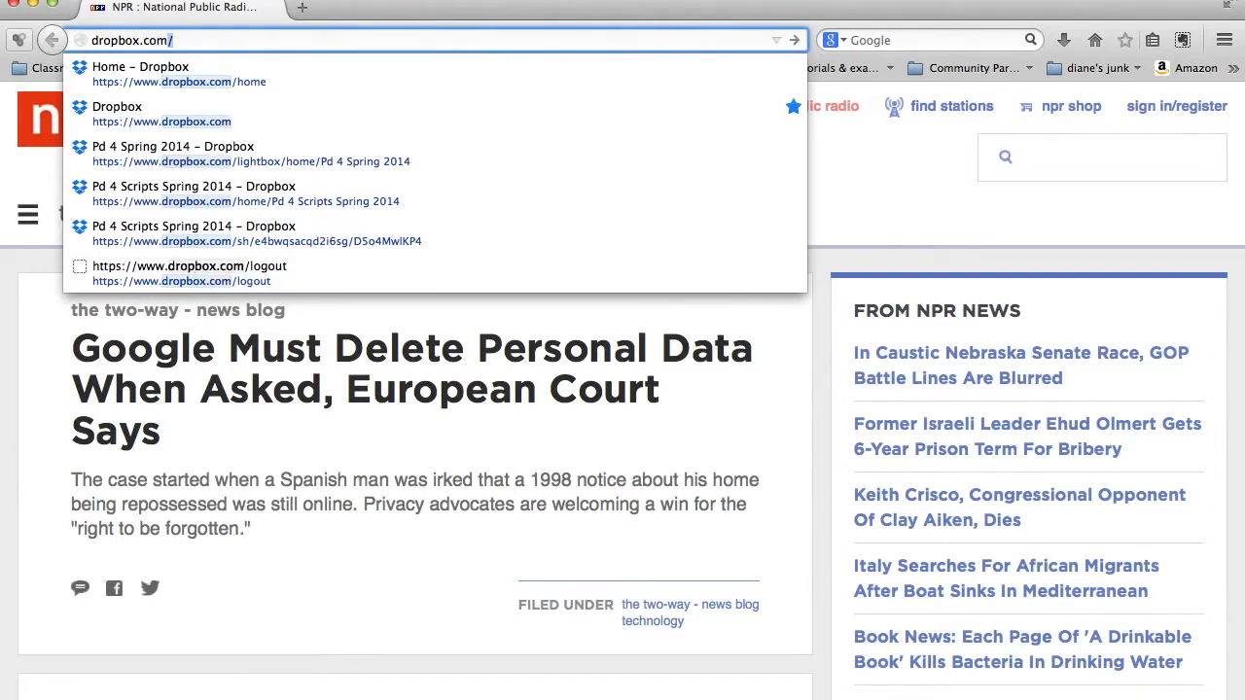
{"action": "key", "text": "Return"}
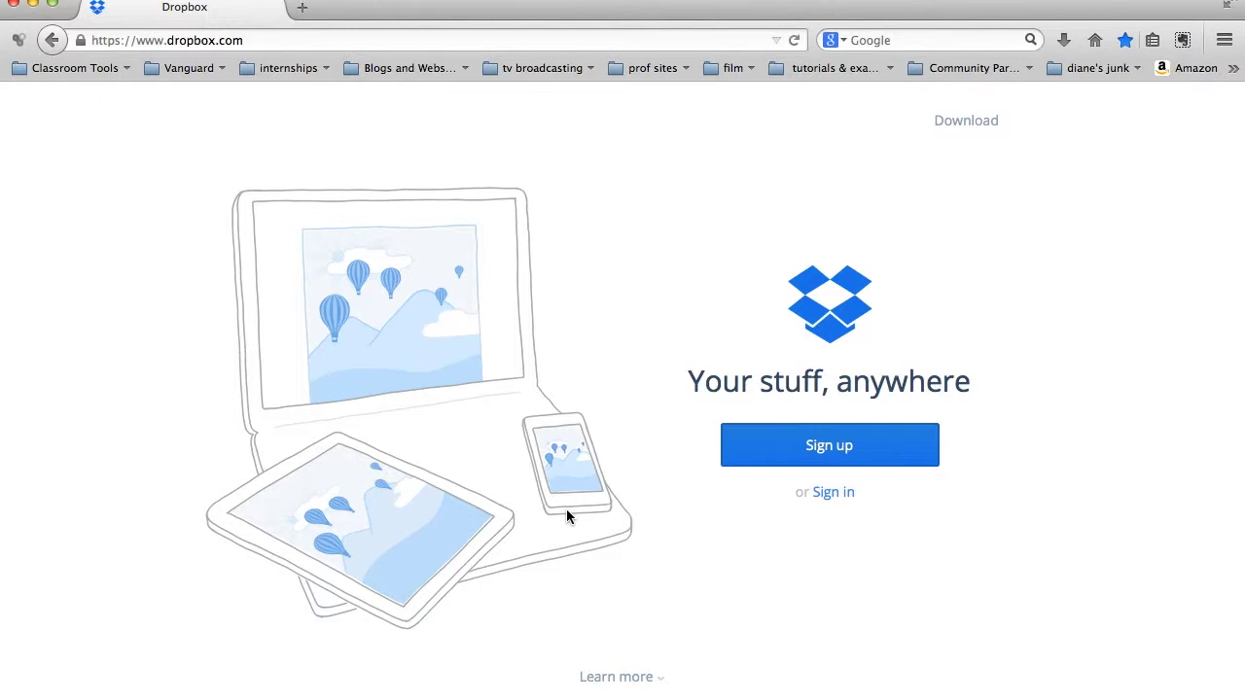
Step: Expand the Dropbox sign-up form with name, email and password fields
{"action": "left_click", "coordinate": [840, 455]}
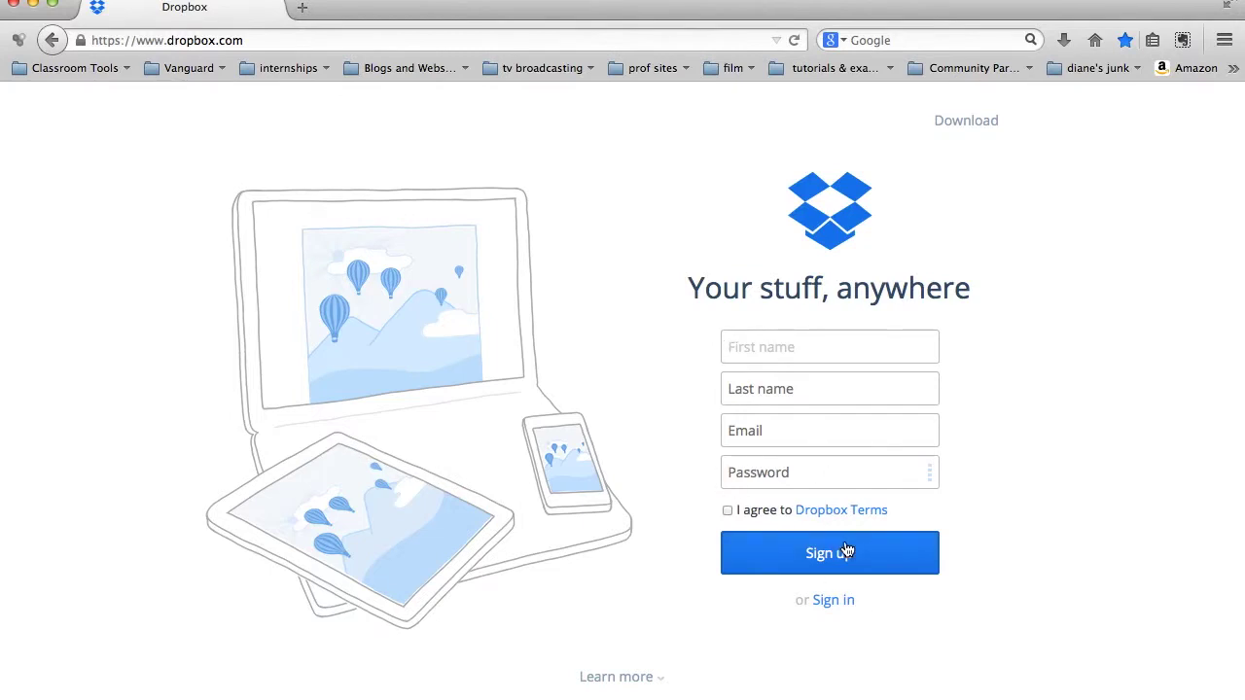
Step: Sign in with the school account's email and password, declining Firefox's save-password offer
{"action": "left_click", "coordinate": [834, 601]}
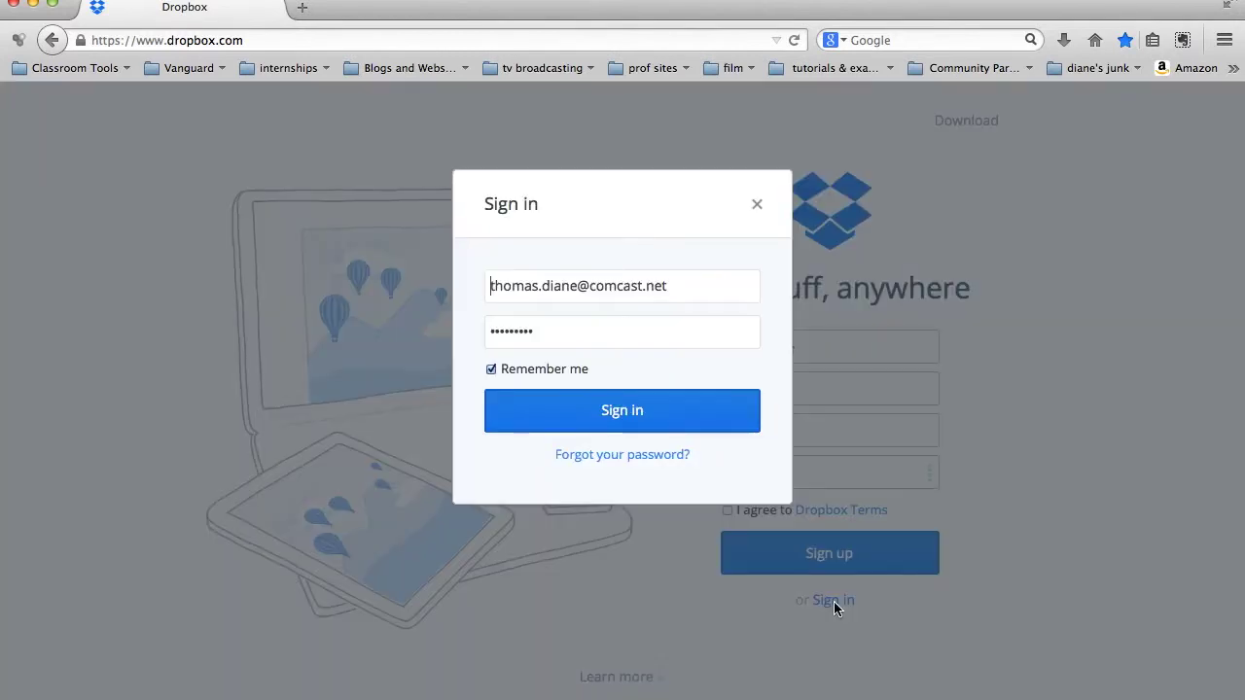
{"action": "triple_click", "coordinate": [723, 275]}
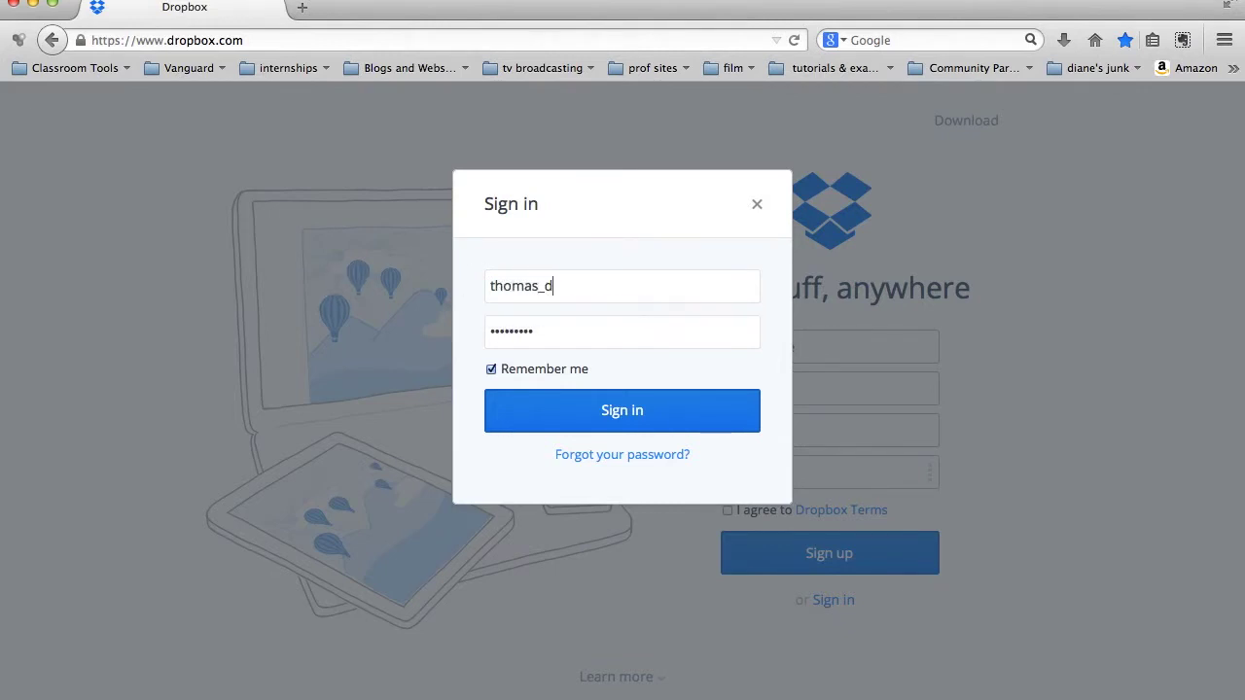
{"action": "key", "text": "Tab"}
{"action": "type", "text": "•••••••••"}
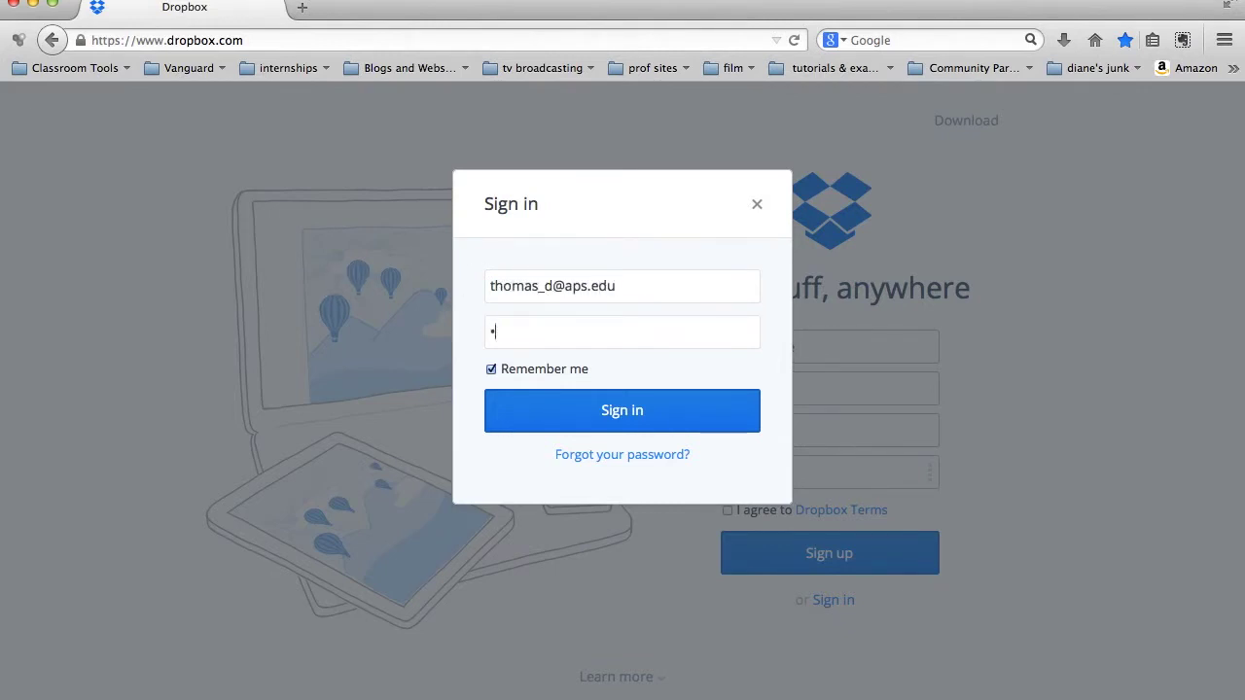
{"action": "type", "text": "••"}
{"action": "left_click", "coordinate": [620, 414]}
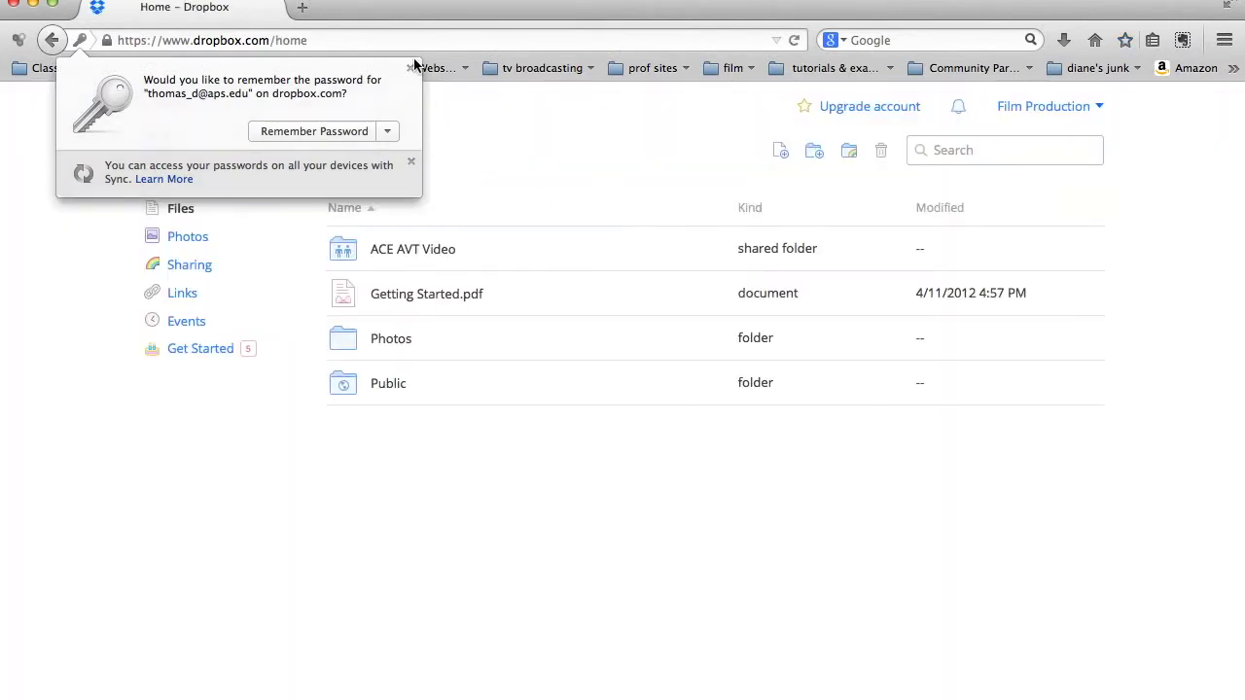
{"action": "left_click", "coordinate": [410, 67]}
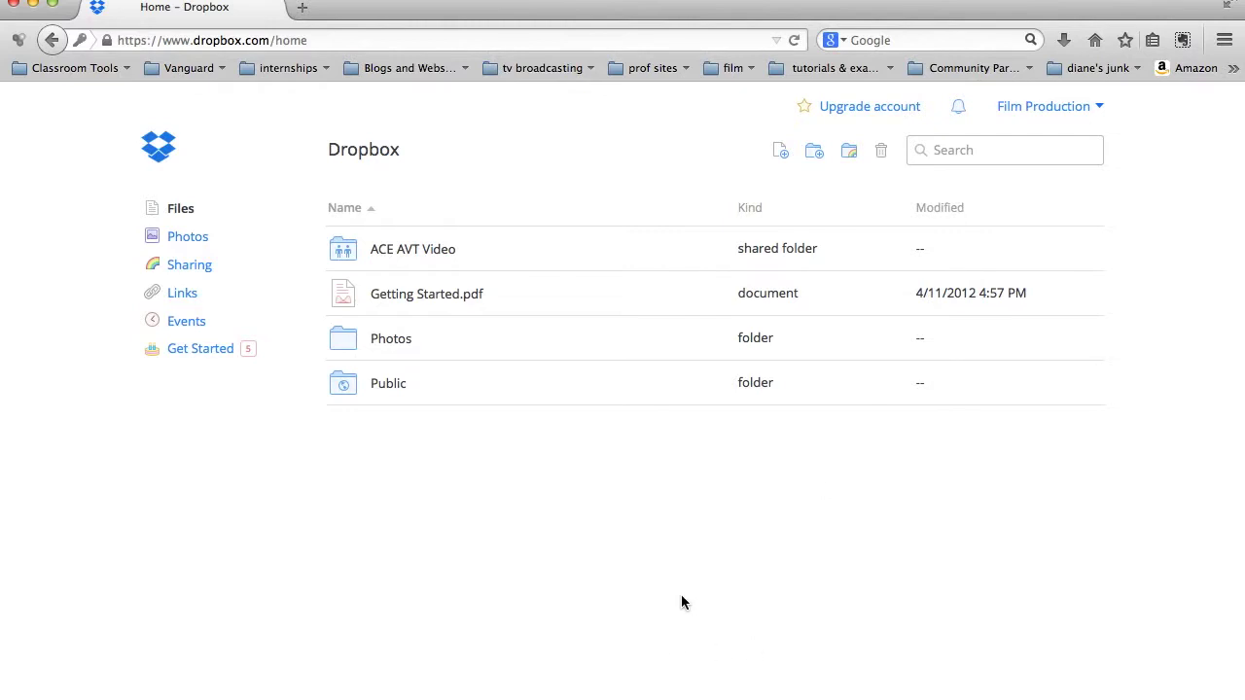
{"action": "left_click", "coordinate": [1047, 112]}
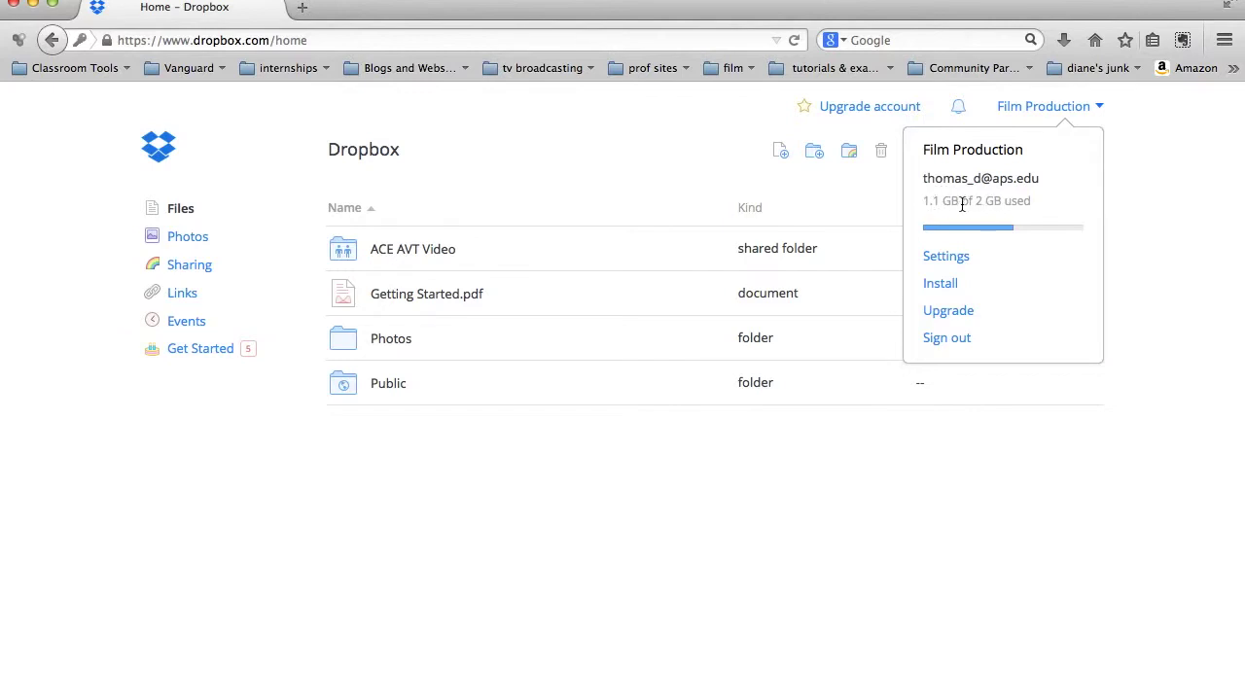
{"action": "left_click", "coordinate": [1153, 139]}
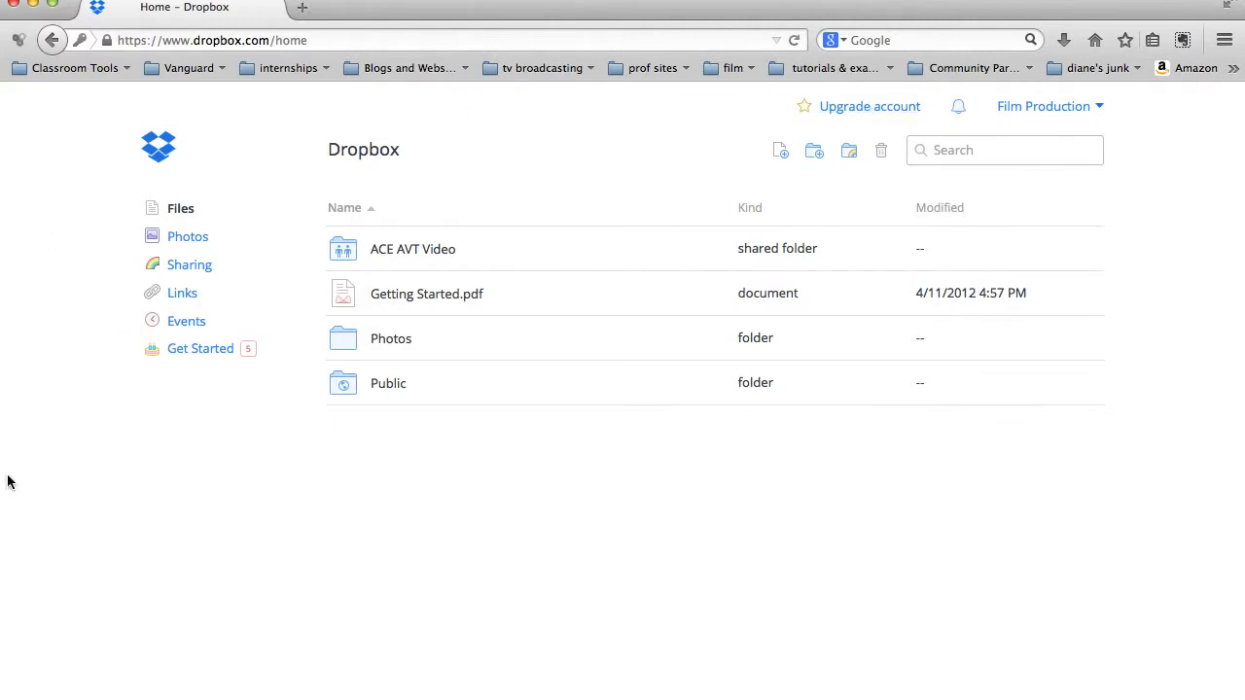
Step: Look over the Get Started checklist's 250 MB bonus tasks, then return to Files
{"action": "left_click", "coordinate": [193, 352]}
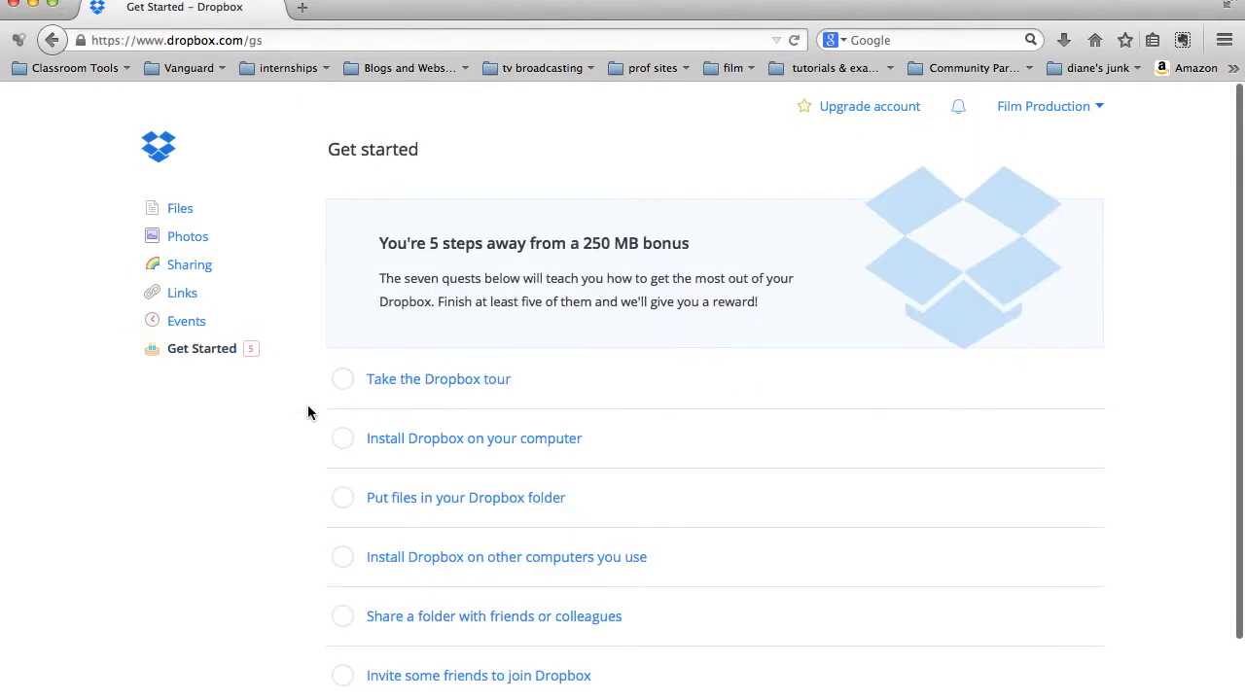
{"action": "mouse_move", "coordinate": [678, 482]}
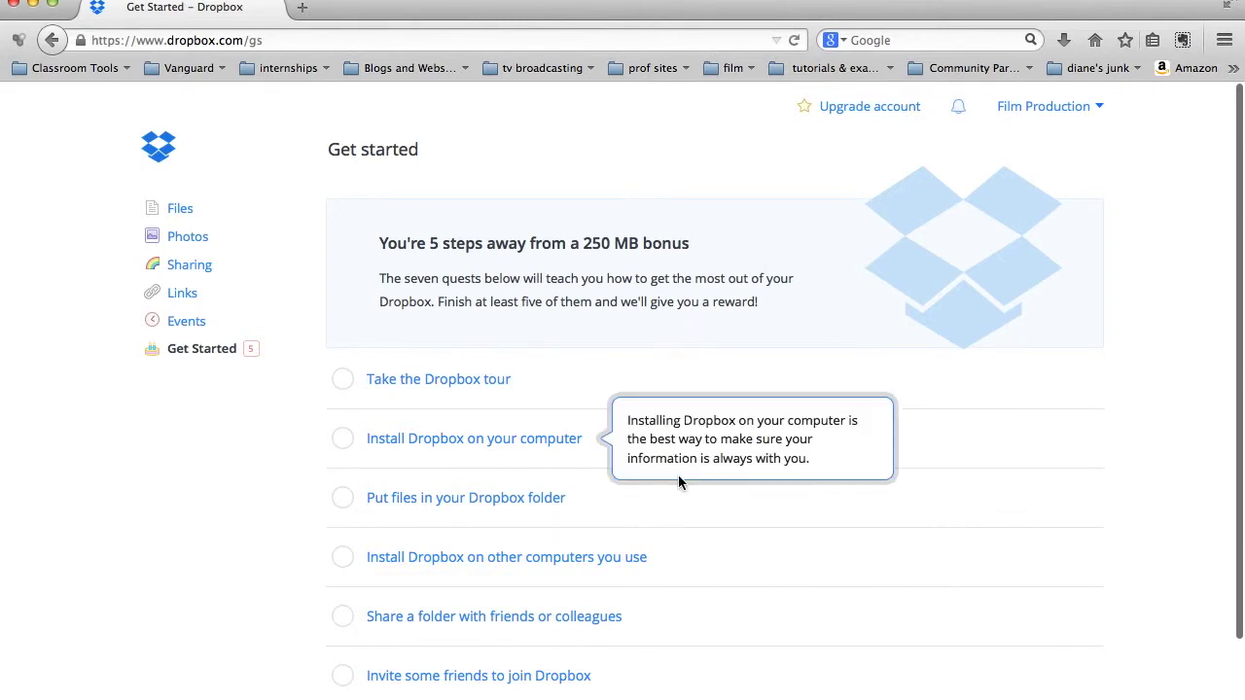
{"action": "mouse_move", "coordinate": [552, 388]}
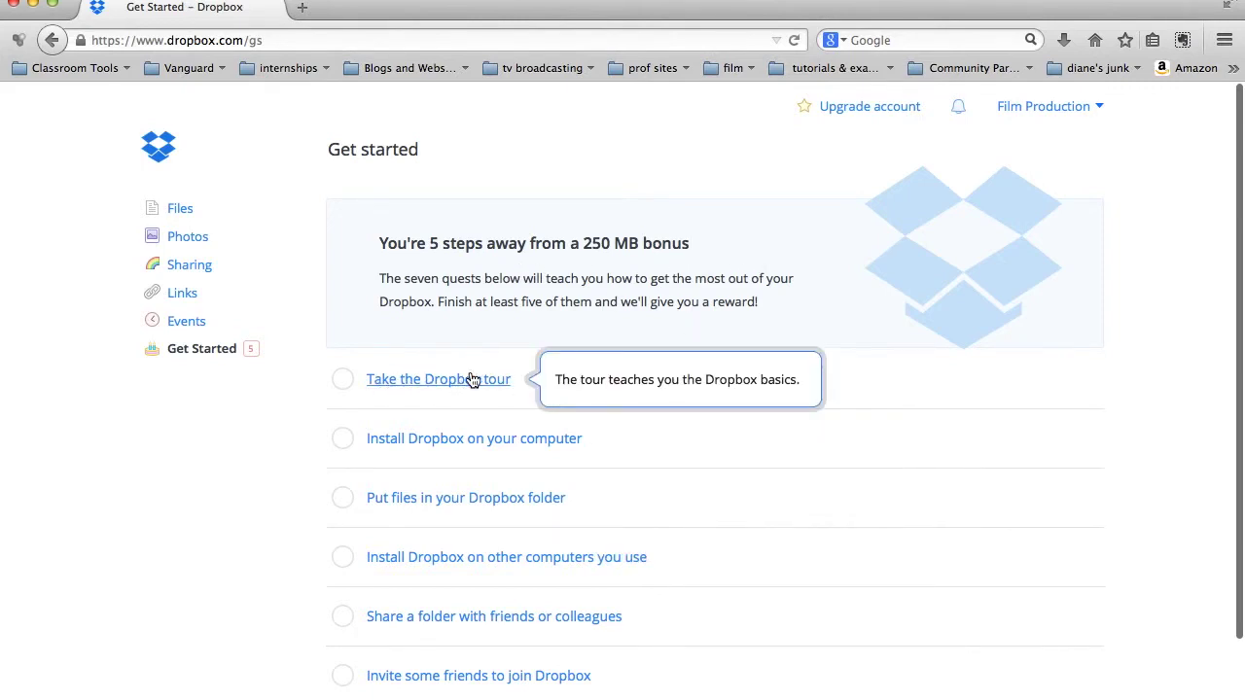
{"action": "mouse_move", "coordinate": [427, 440]}
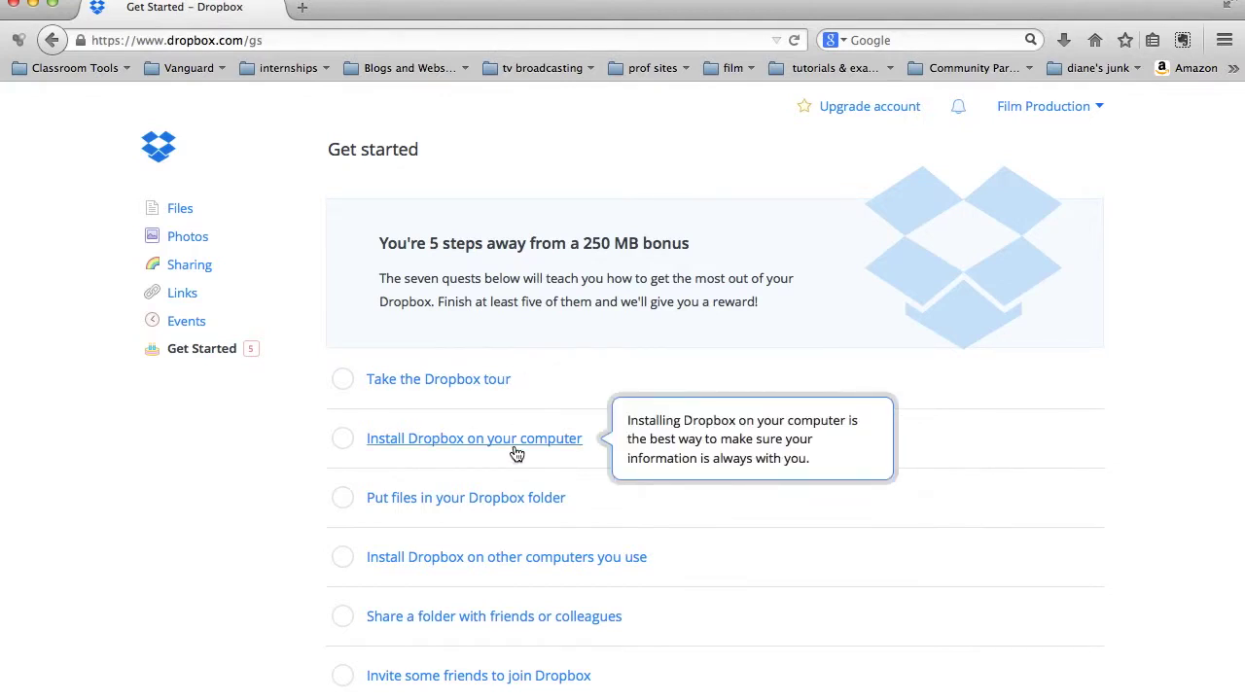
{"action": "mouse_move", "coordinate": [561, 544]}
{"action": "scroll", "coordinate": [865, 462], "scroll_direction": "down", "scroll_amount": 3}
{"action": "mouse_move", "coordinate": [522, 657]}
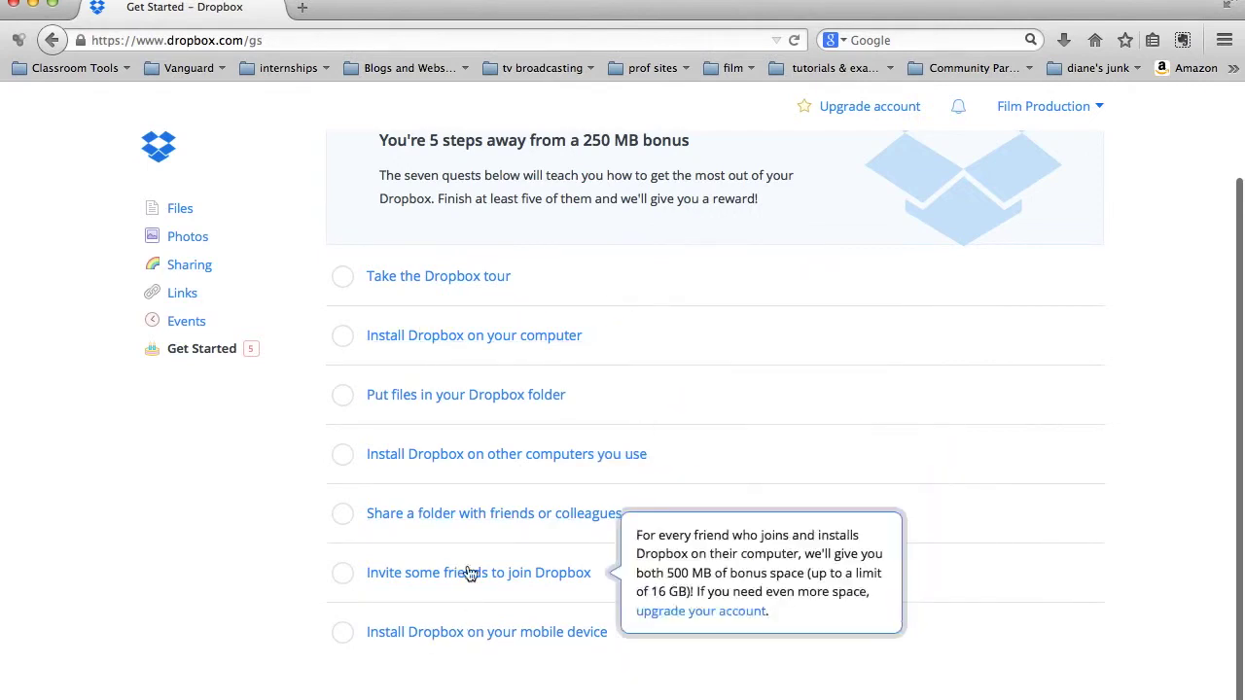
{"action": "mouse_move", "coordinate": [440, 465]}
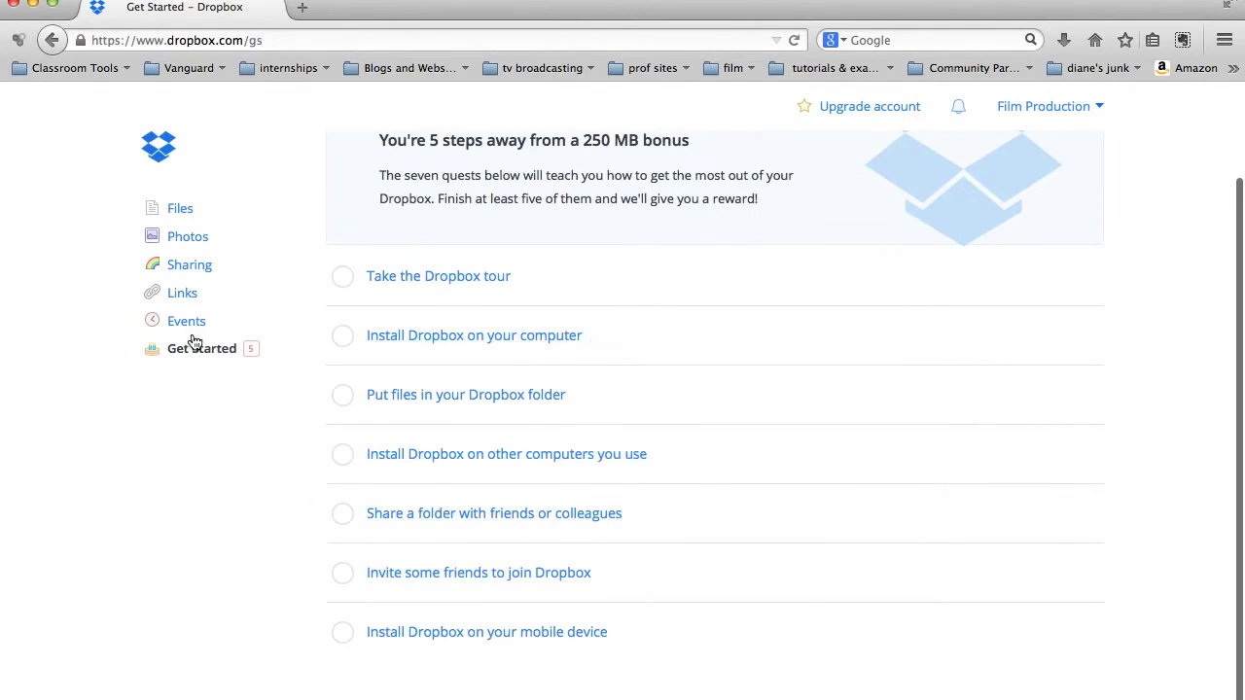
{"action": "left_click", "coordinate": [179, 212]}
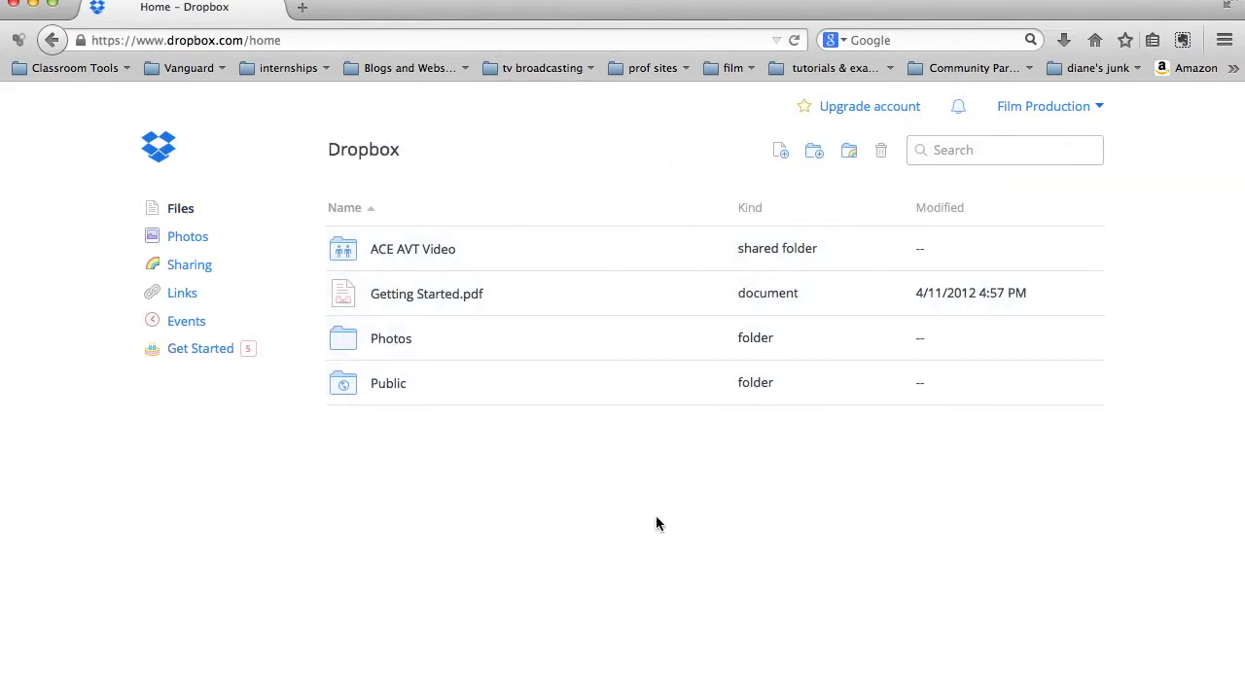
Step: Create a folder named 'lesson plans' in the Dropbox home and open it
{"action": "left_click", "coordinate": [812, 152]}
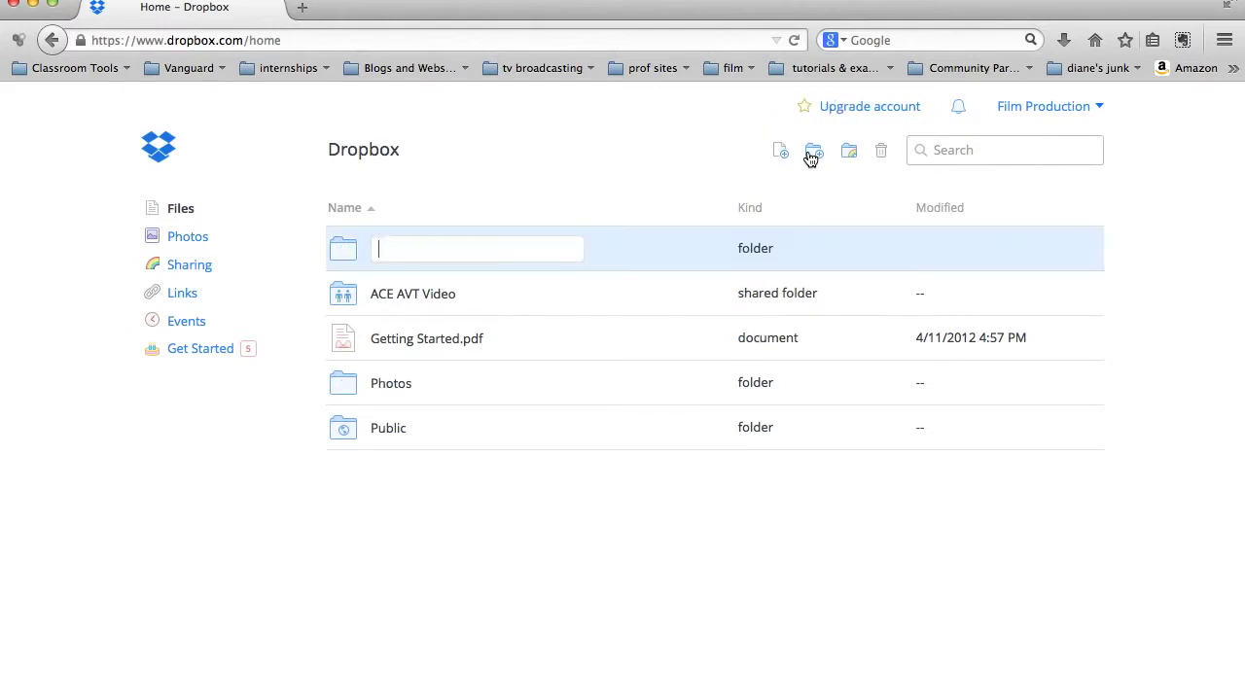
{"action": "type", "text": "lesson plans"}
{"action": "key", "text": "Return"}
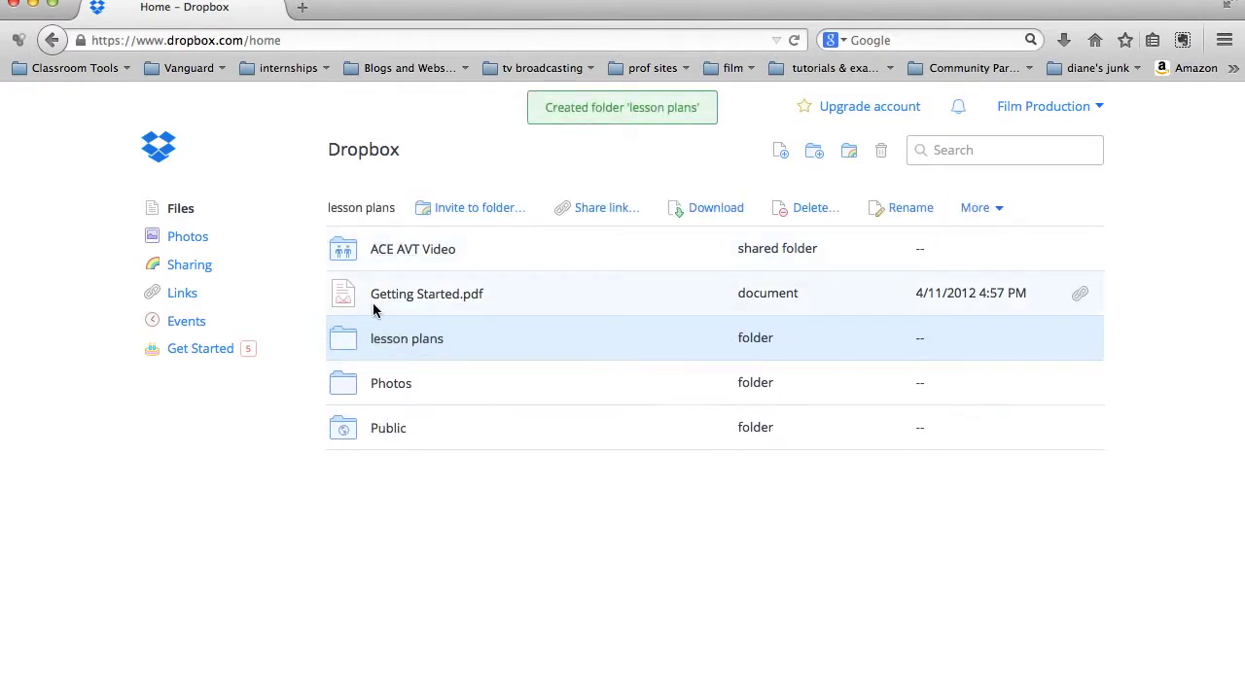
{"action": "left_click", "coordinate": [381, 336]}
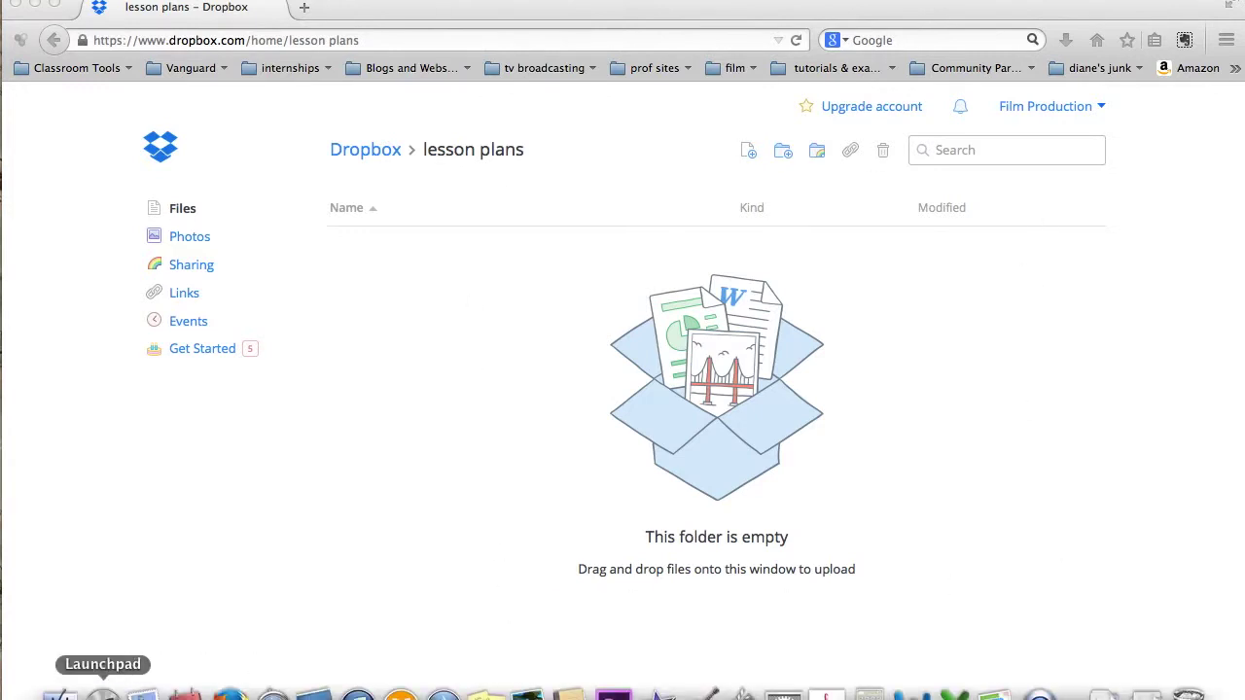
Step: Find 'lesson plans' on This Mac and expand career exploration inside general lesson plans
{"action": "left_click", "coordinate": [59, 688]}
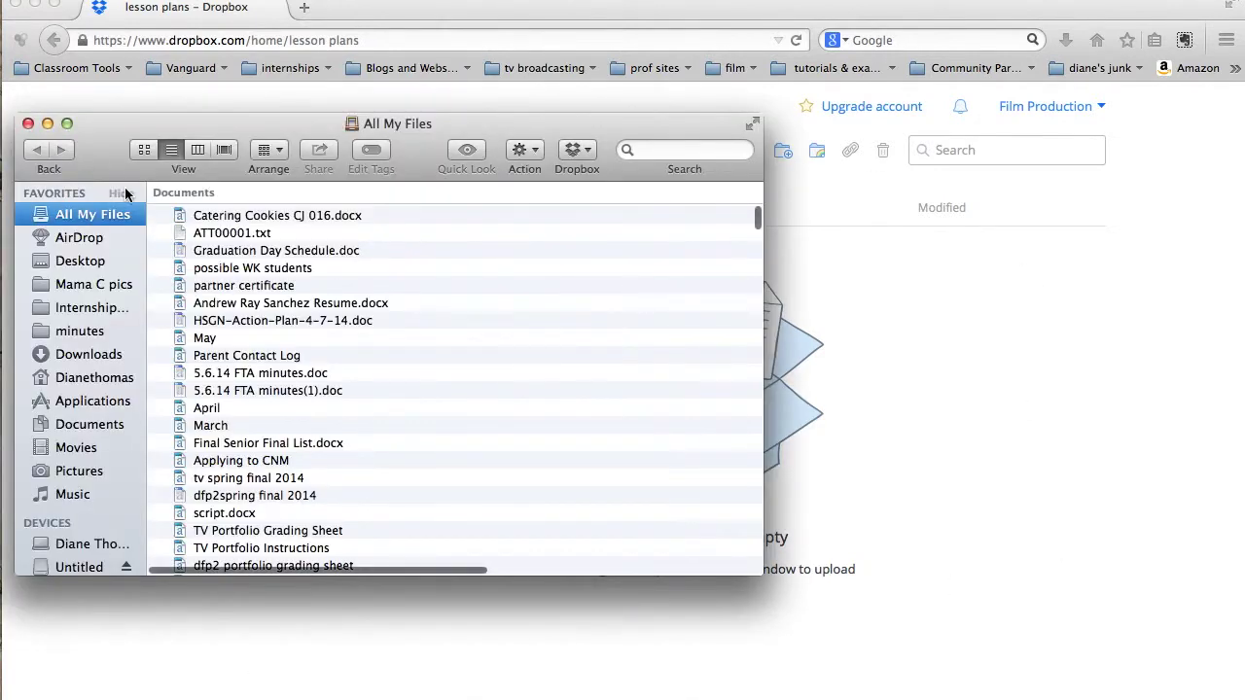
{"action": "left_click", "coordinate": [683, 150]}
{"action": "type", "text": "lesson plans"}
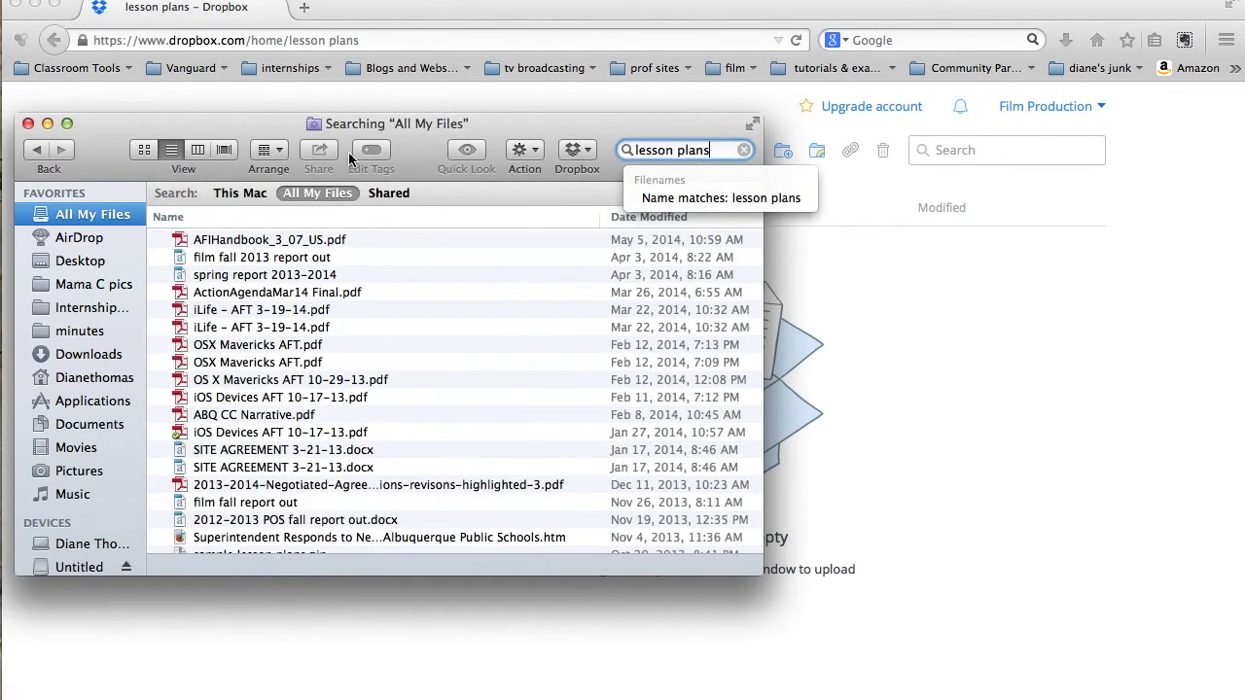
{"action": "left_click", "coordinate": [217, 197]}
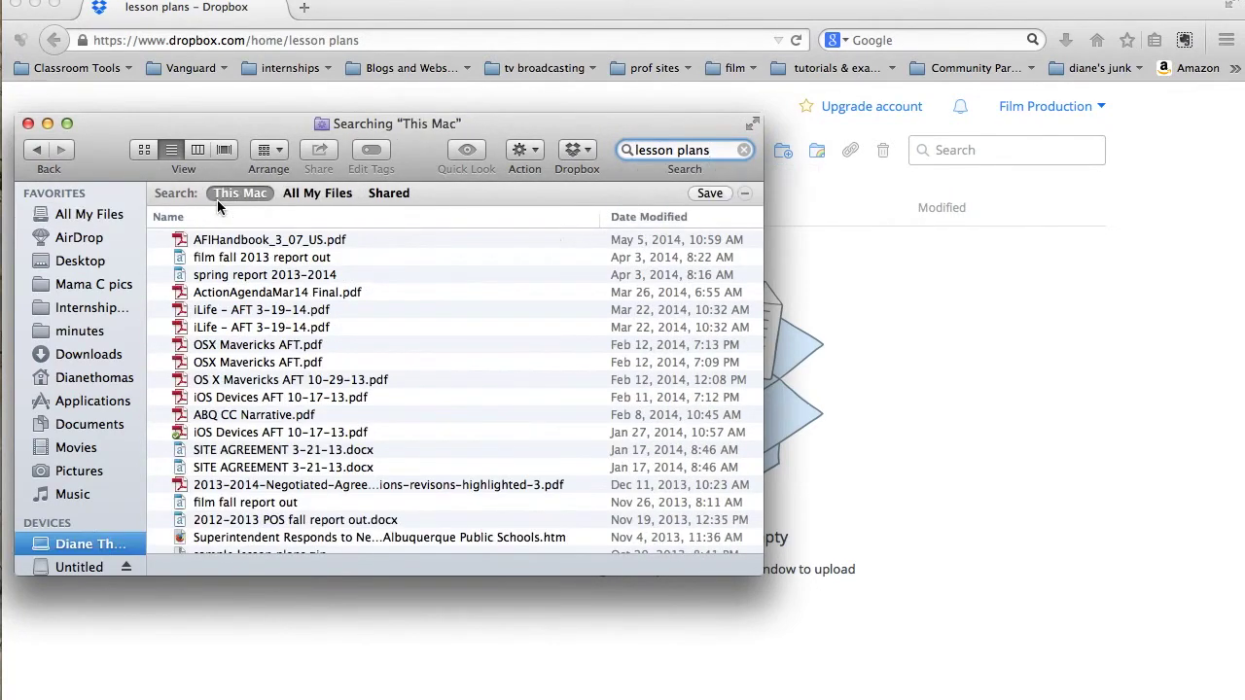
{"action": "double_click", "coordinate": [243, 433]}
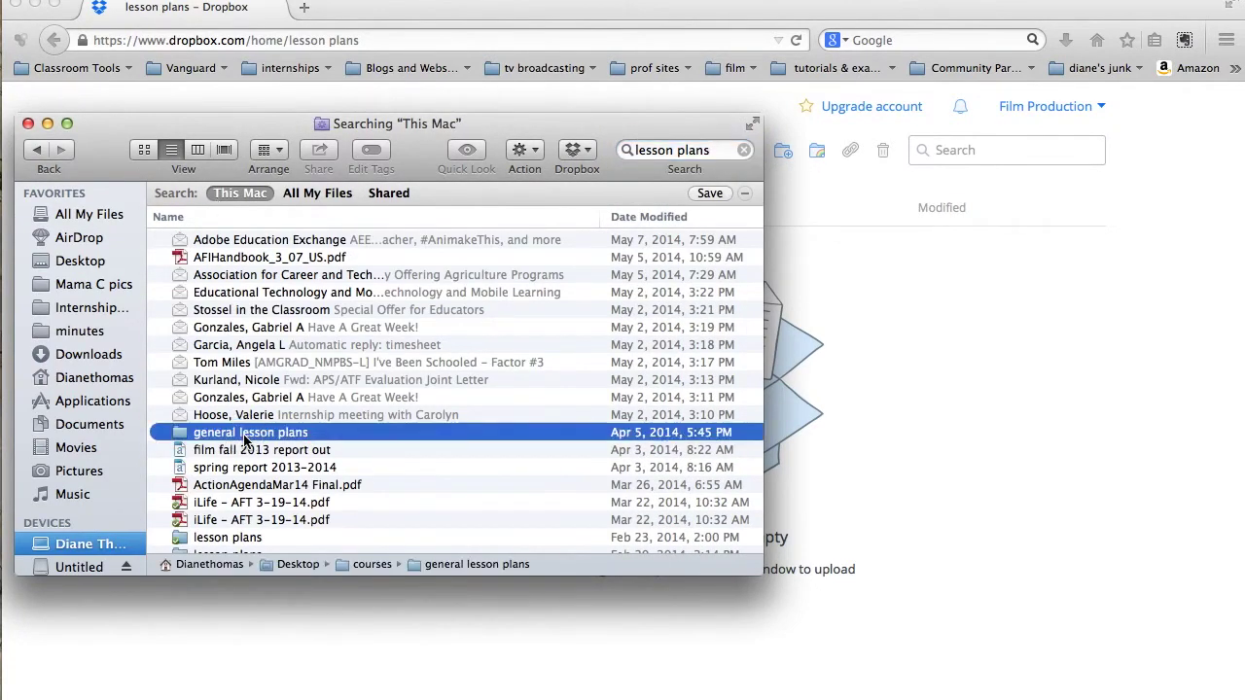
{"action": "left_click", "coordinate": [160, 215]}
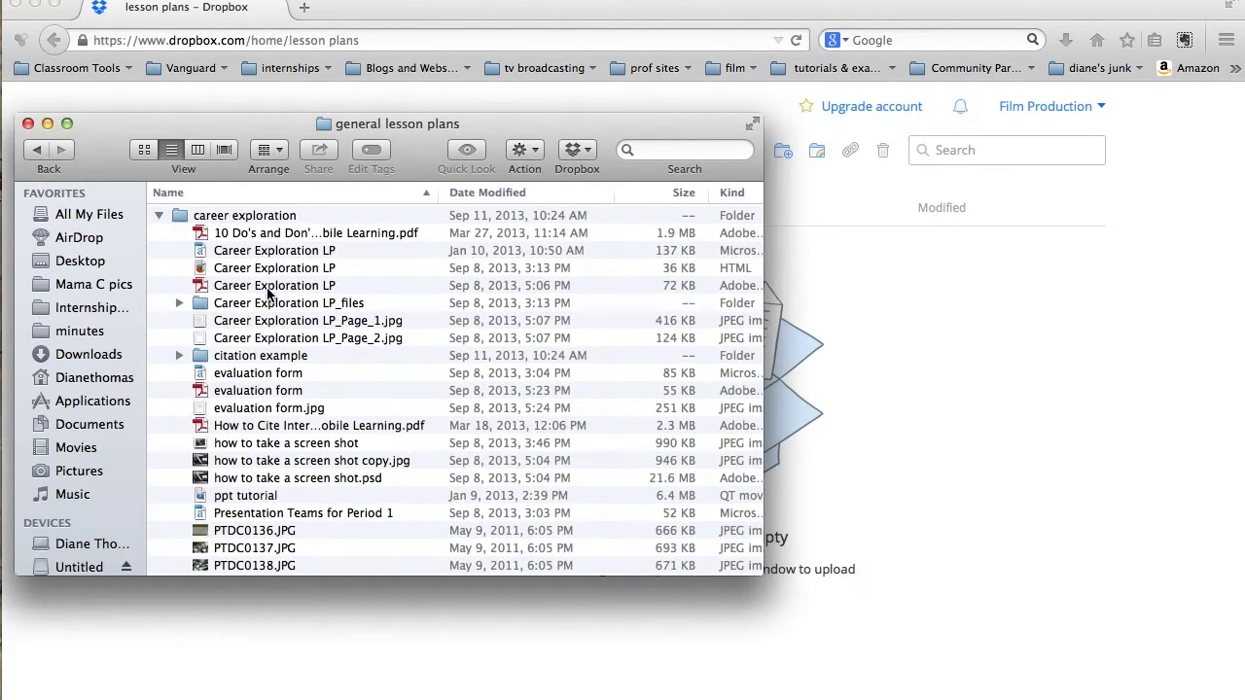
Step: Drag Career Exploration LP.pdf from Finder into the Dropbox lesson plans folder
{"action": "left_click_drag", "start_coordinate": [437, 131], "coordinate": [324, 107]}
{"action": "left_click_drag", "start_coordinate": [122, 262], "coordinate": [758, 382]}
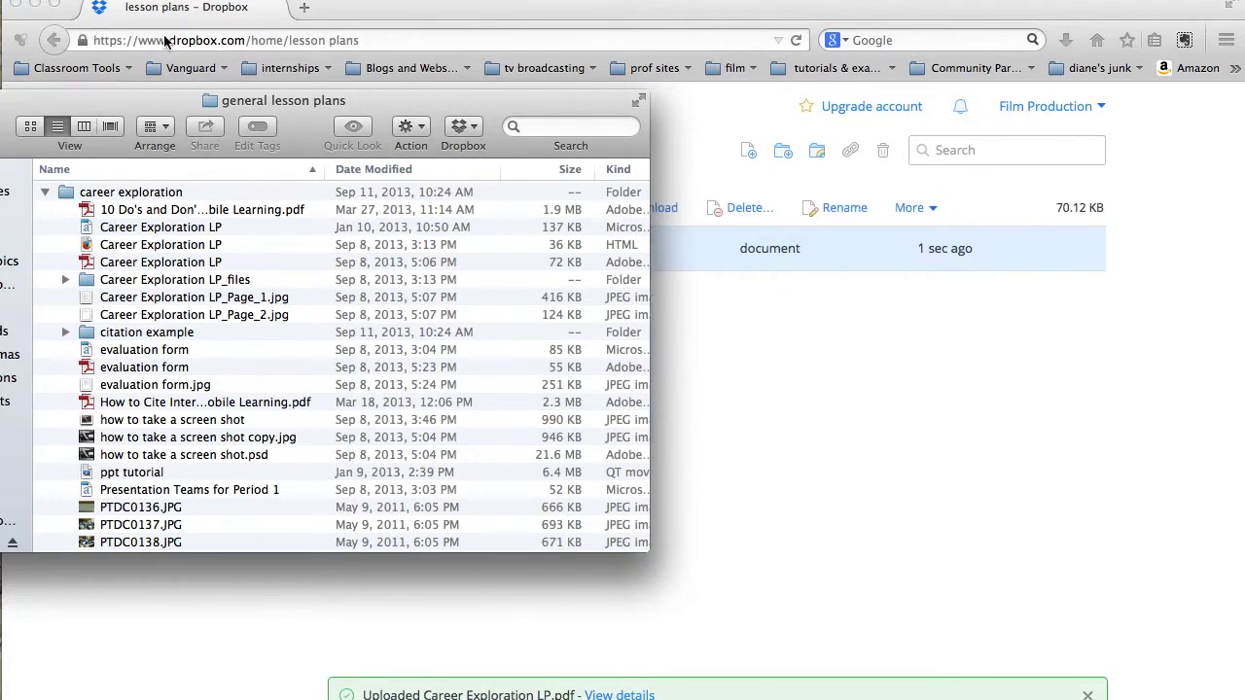
{"action": "left_click_drag", "start_coordinate": [132, 102], "coordinate": [182, 102]}
{"action": "left_click", "coordinate": [618, 275]}
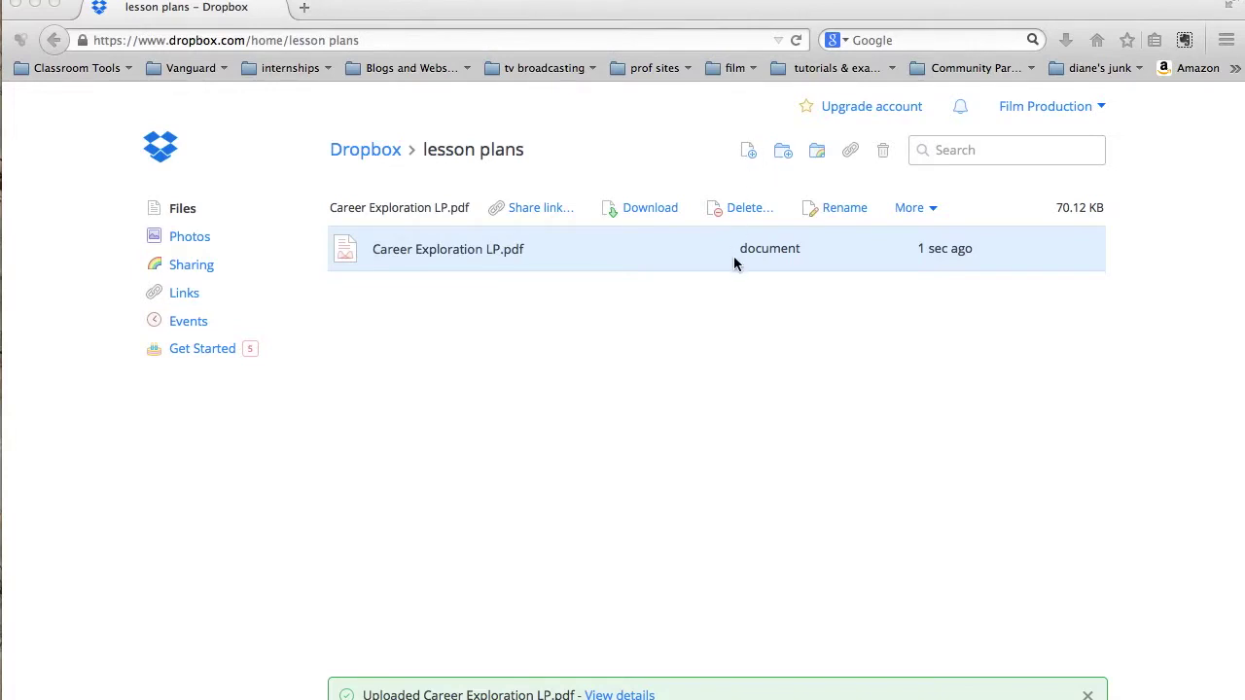
{"action": "left_click", "coordinate": [745, 153]}
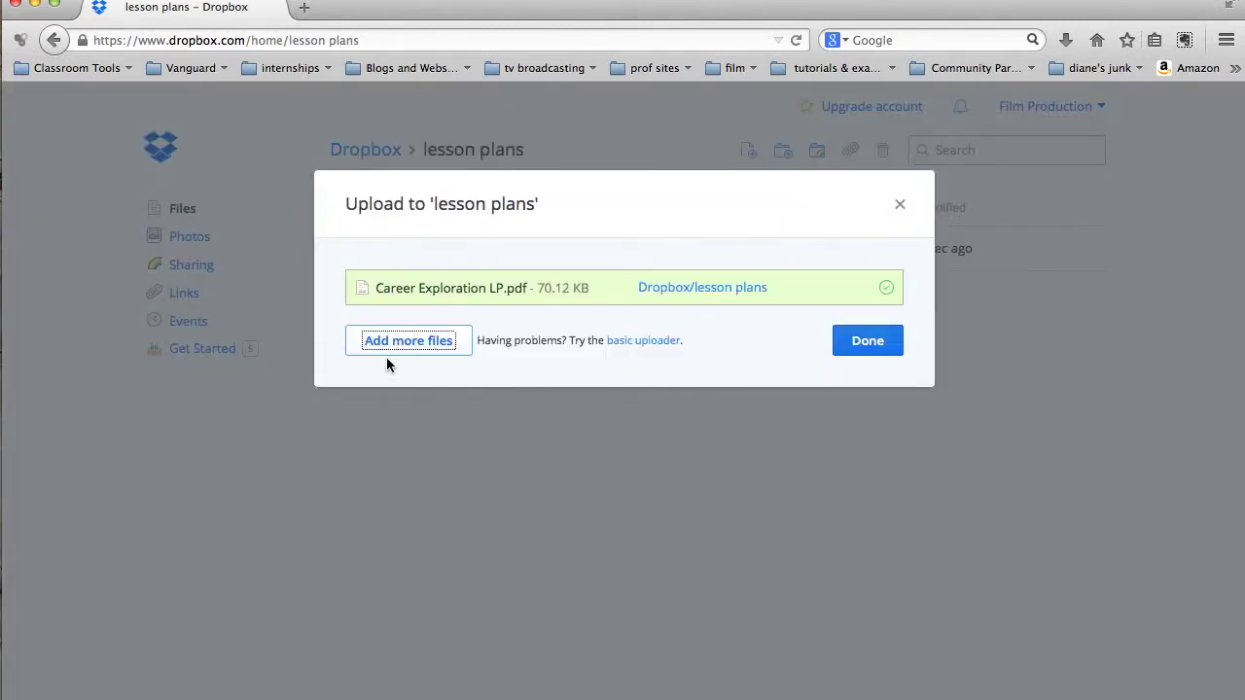
{"action": "left_click", "coordinate": [416, 342]}
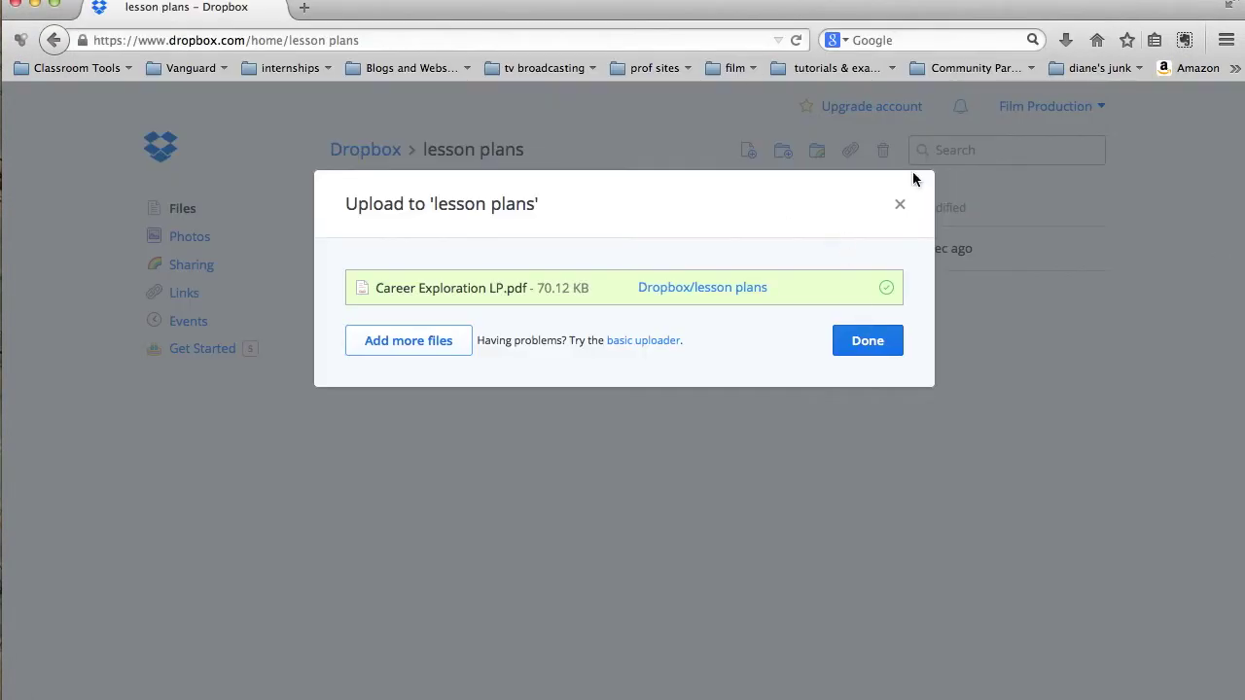
{"action": "left_click", "coordinate": [899, 204]}
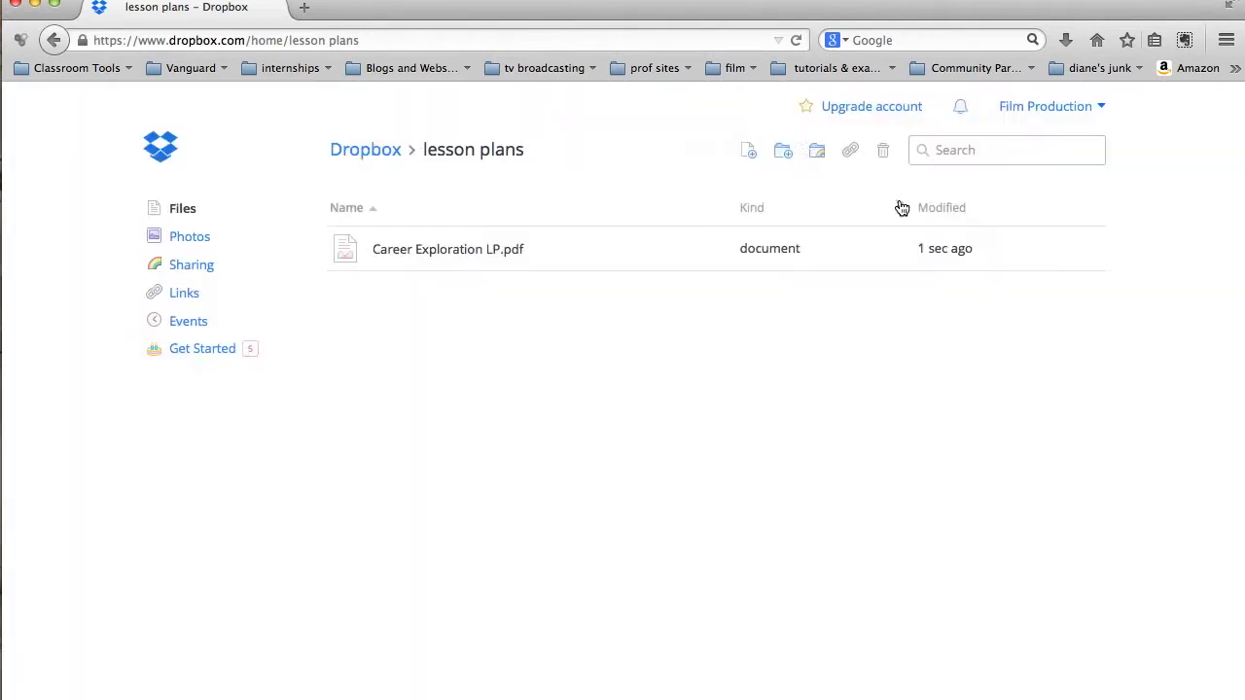
{"action": "left_click", "coordinate": [822, 152]}
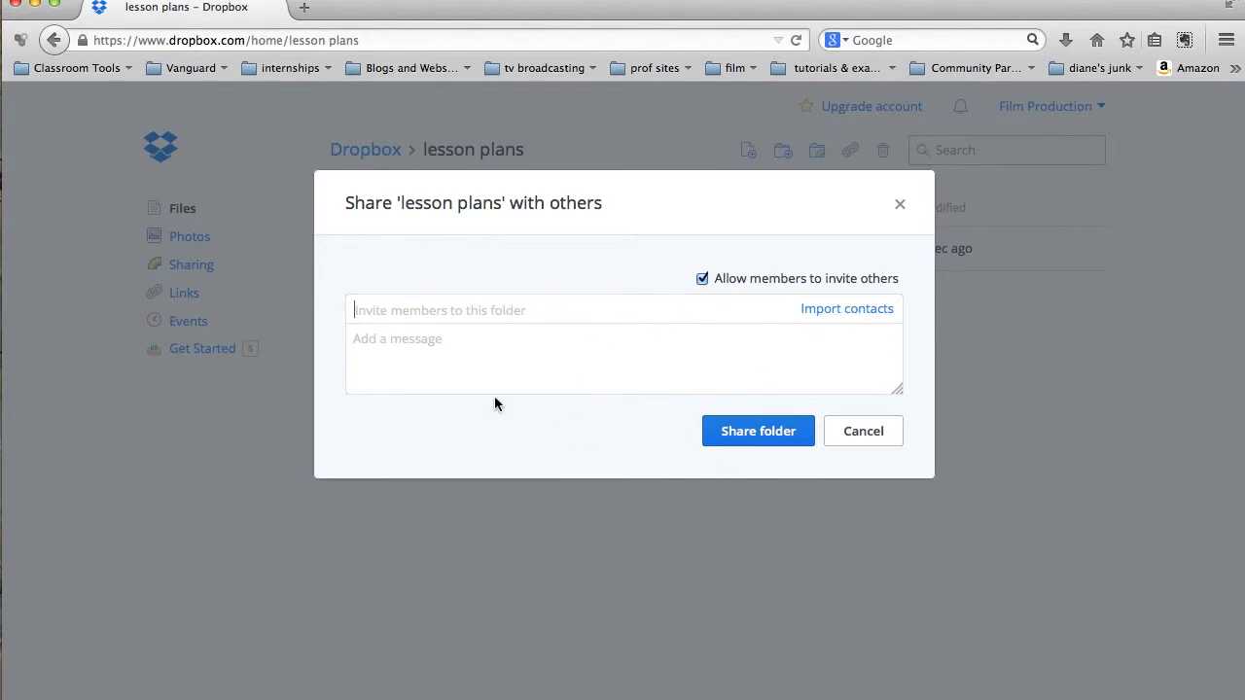
{"action": "left_click", "coordinate": [898, 204]}
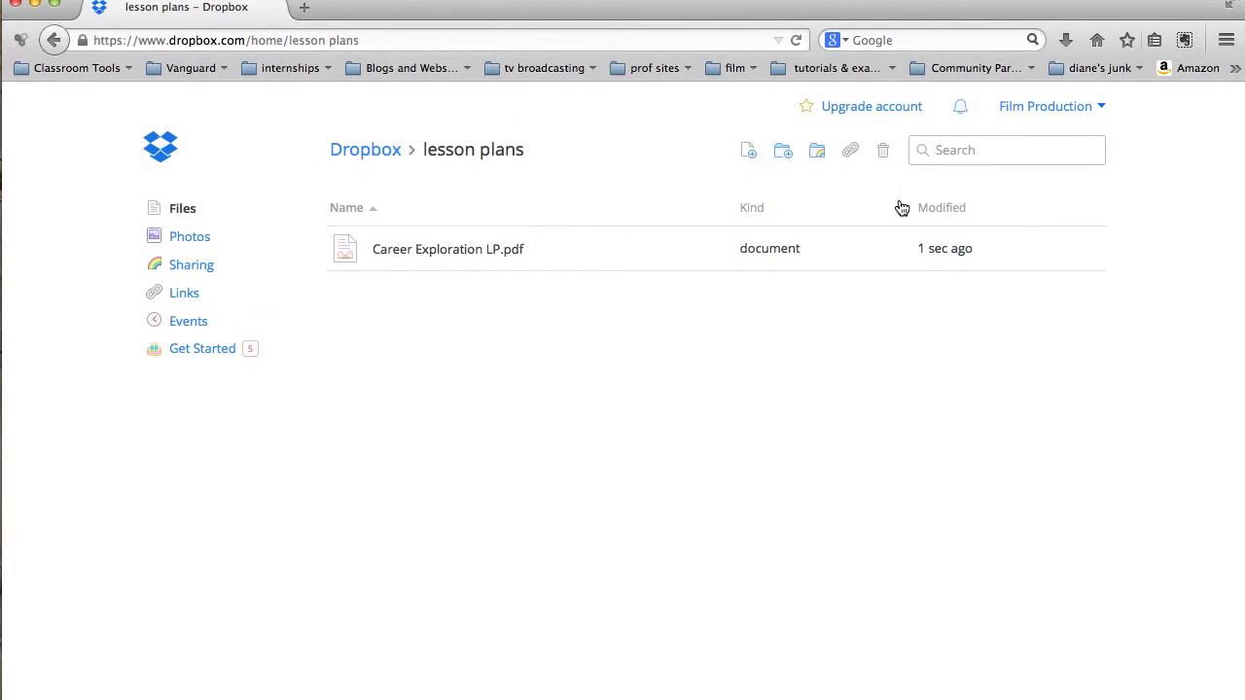